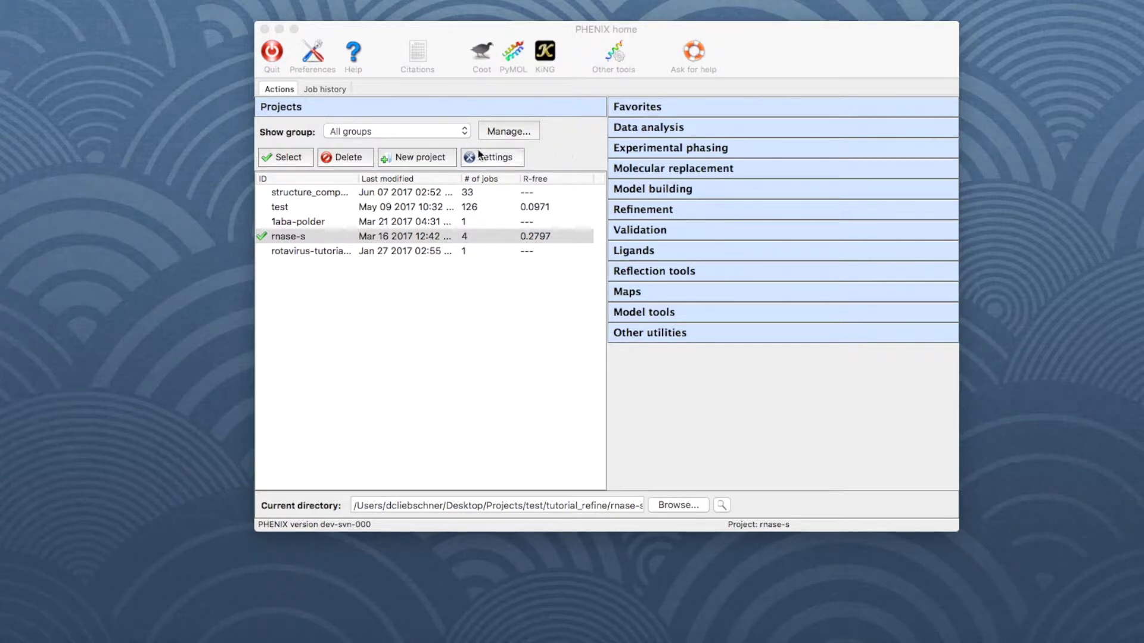
Create a new project from the tutorial dataset Protein Kinase A (structure comparison), with the Documents folder as destination.
click(430, 158)
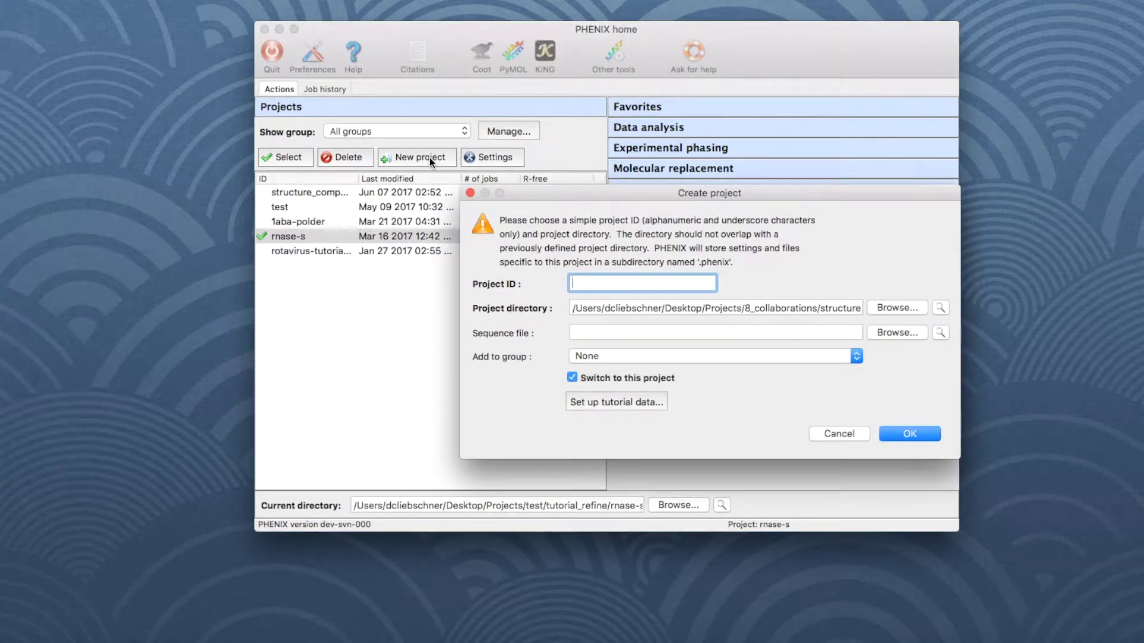
click(584, 401)
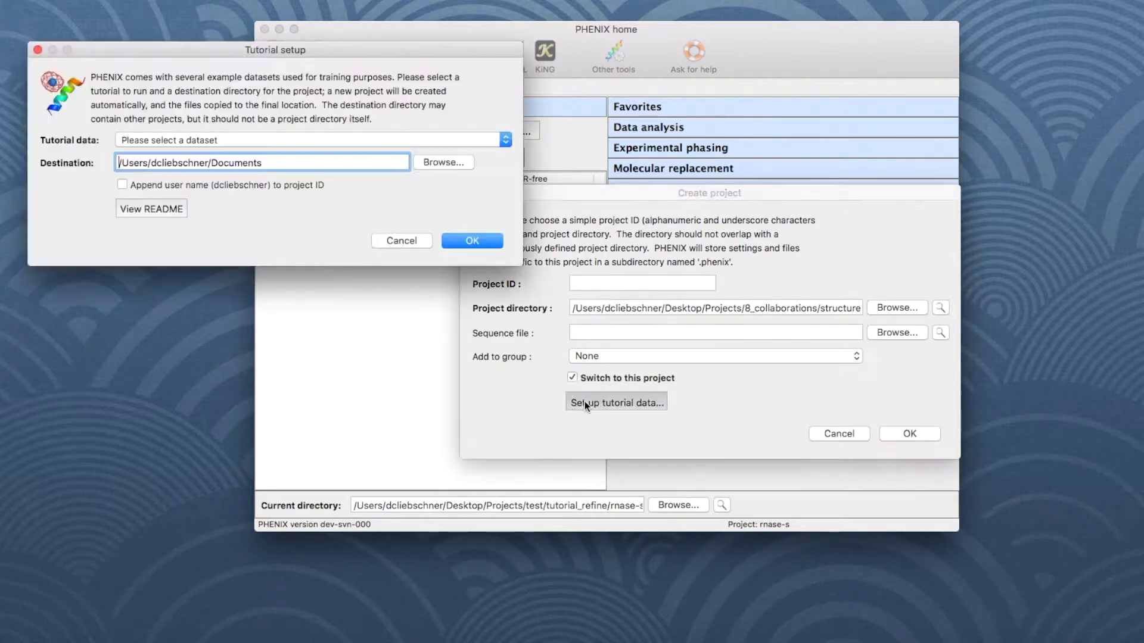
click(509, 141)
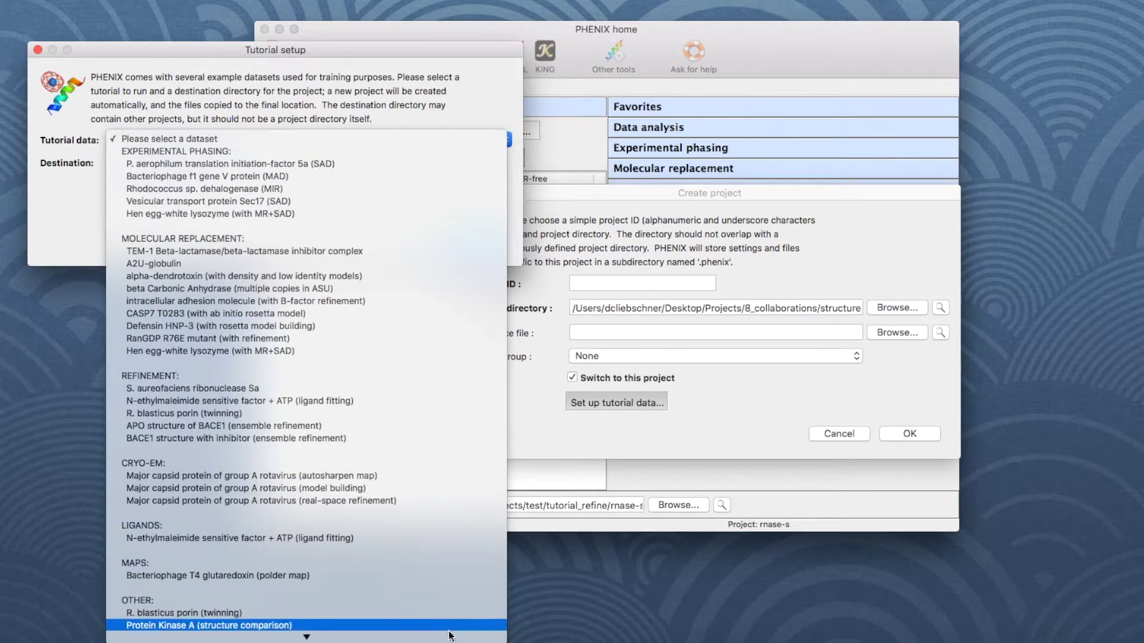
mouse_move(449, 636)
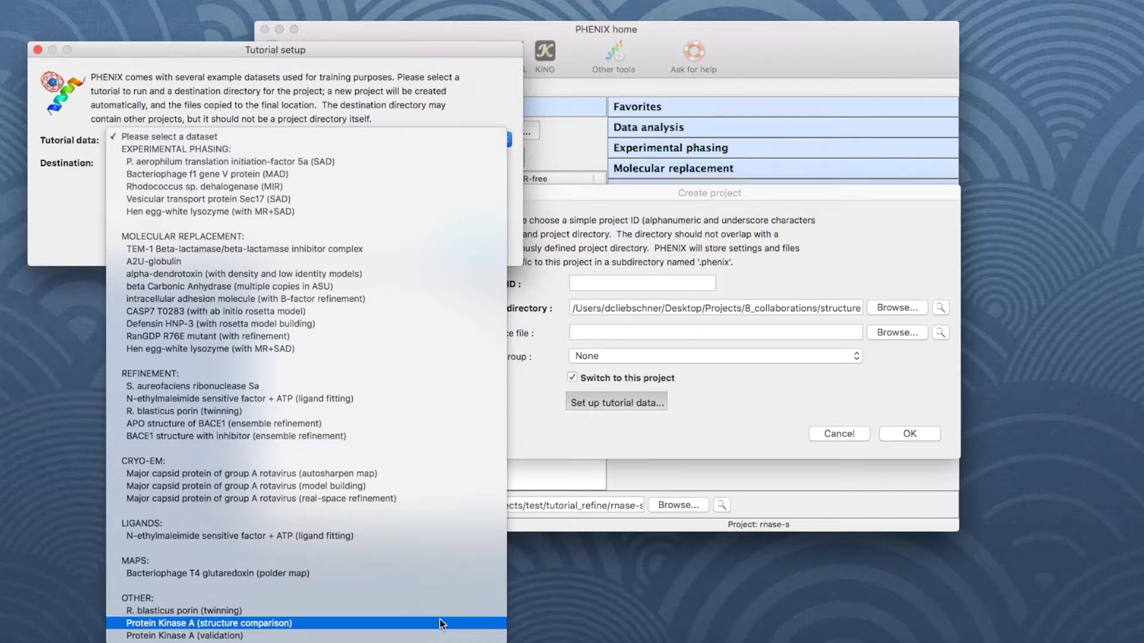
click(442, 624)
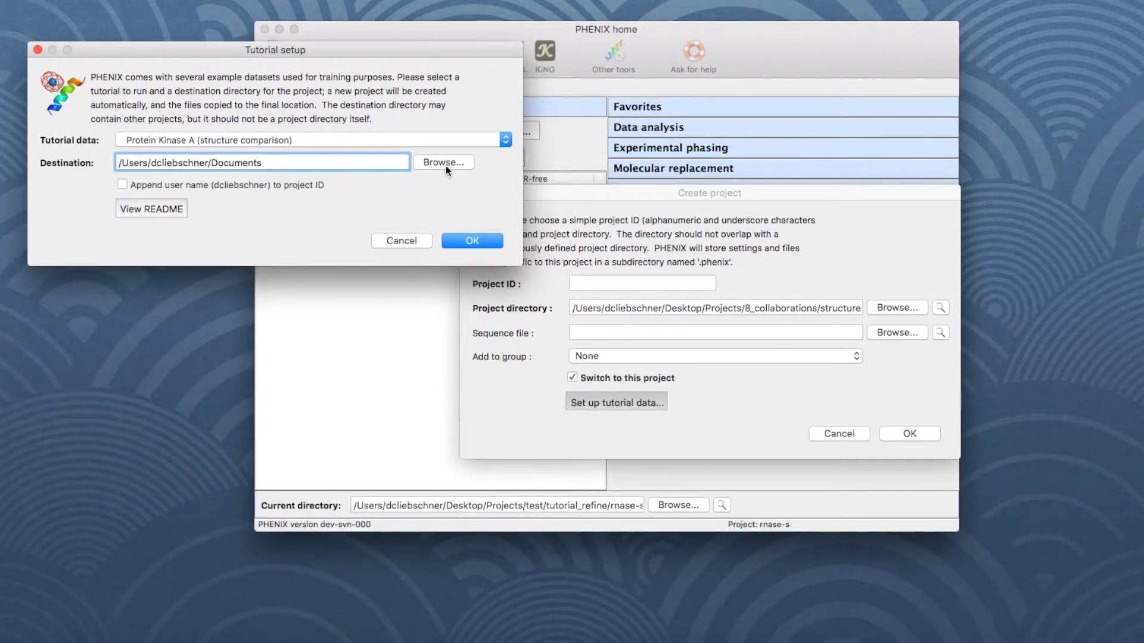
click(446, 166)
click(570, 445)
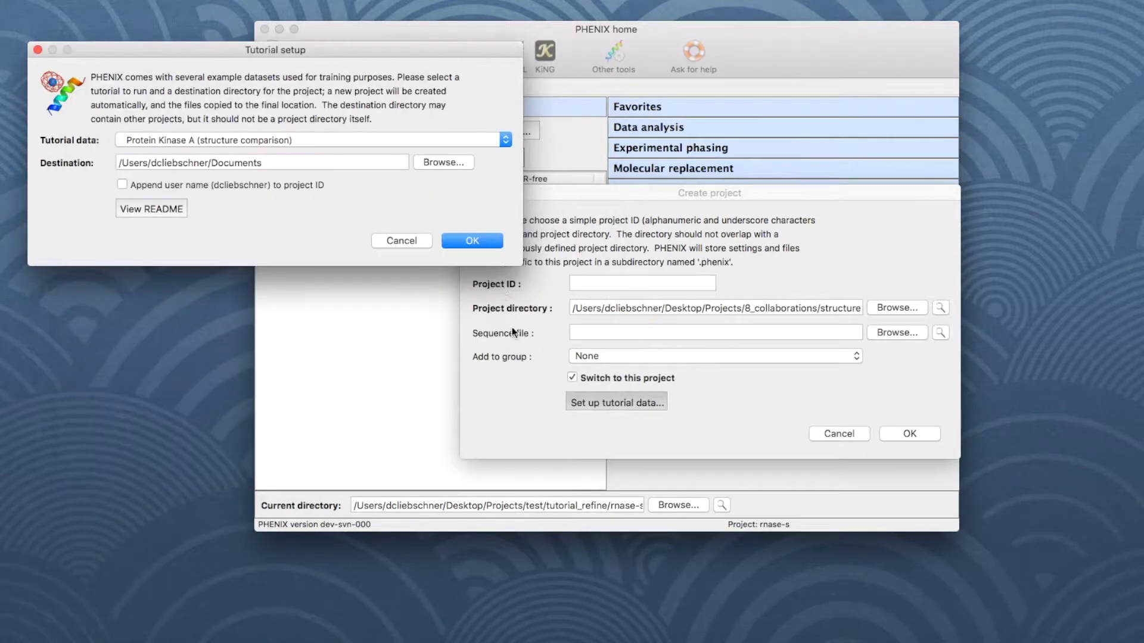
click(477, 240)
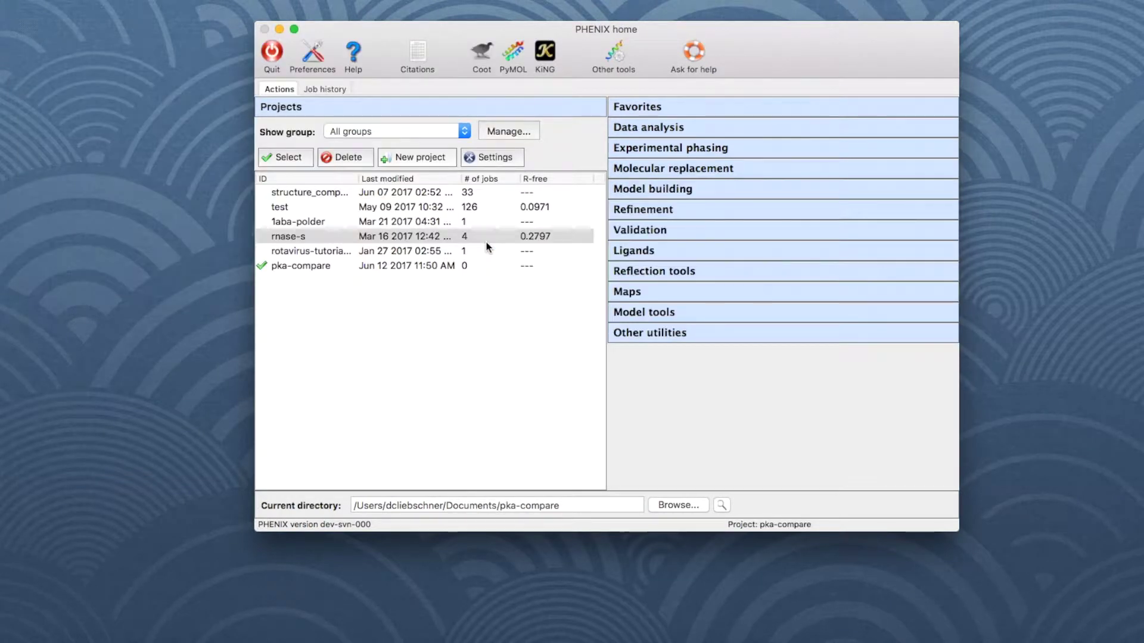
Open the Structure comparison validation tool and give the job the title "tutorial".
click(640, 230)
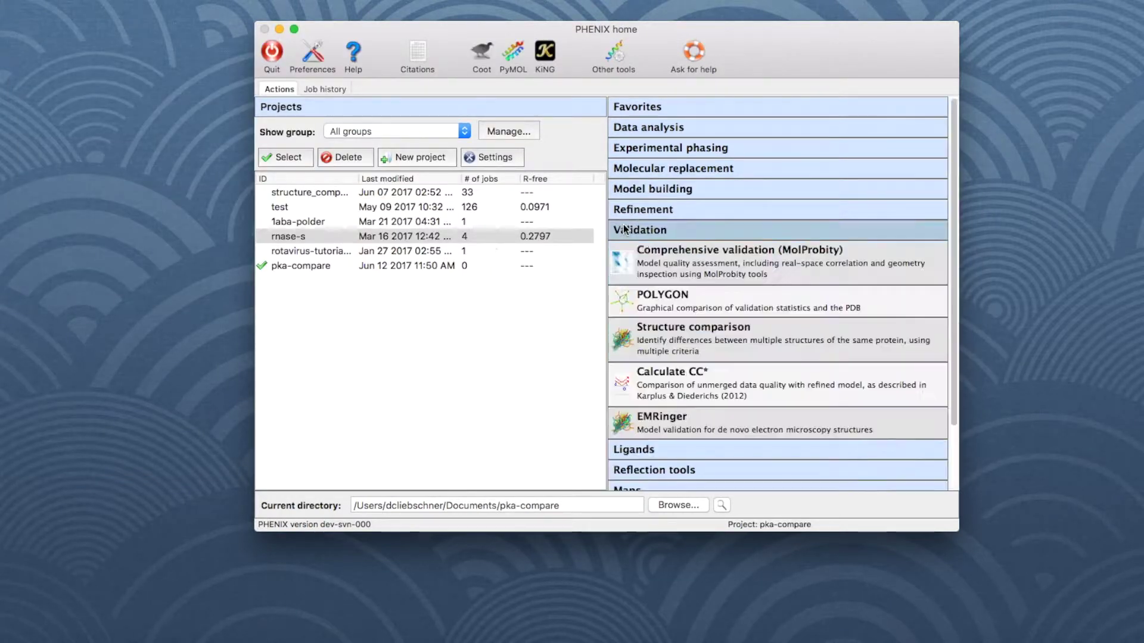
click(670, 337)
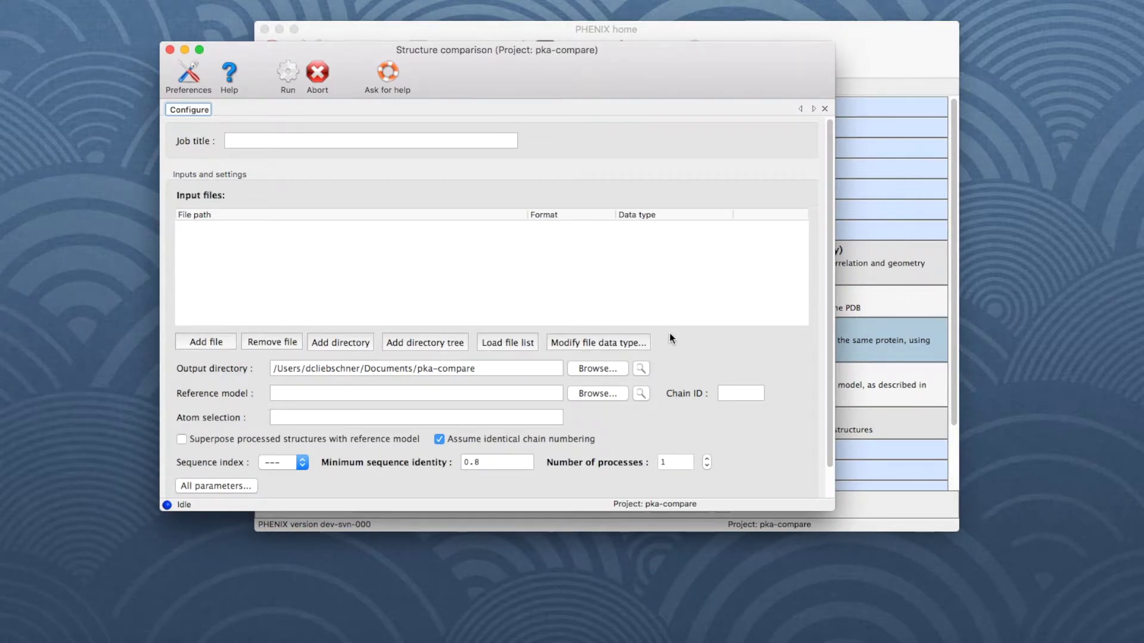
click(466, 141)
text(tutorial)
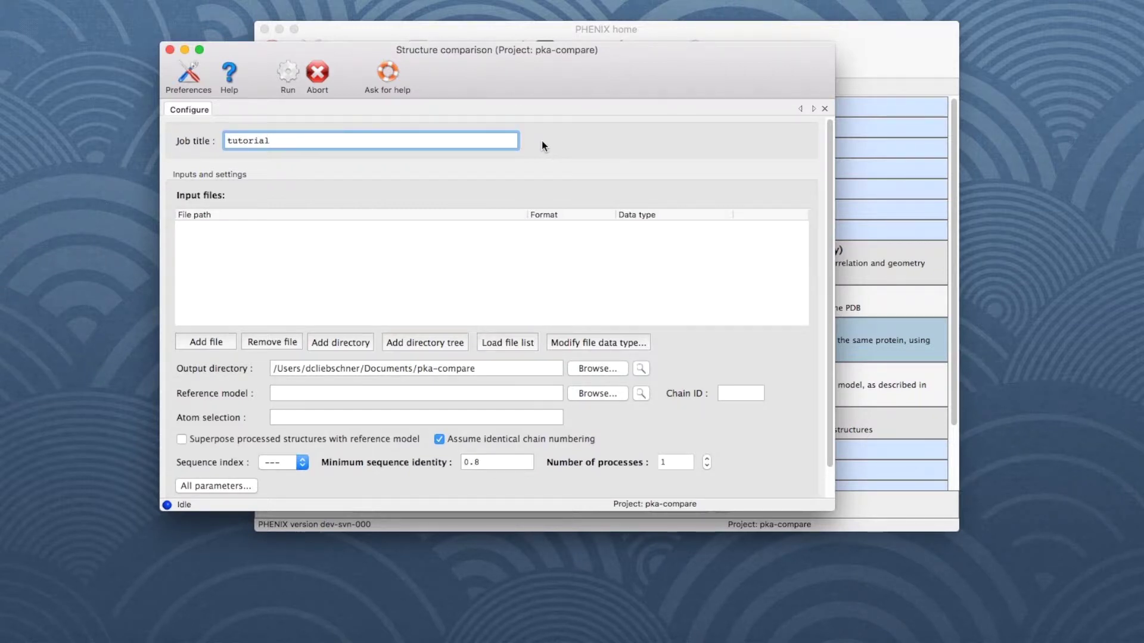
Add the pka-compare directory to the input files and check the listed entries down to the master sequence file 1l3r.fa.
click(368, 346)
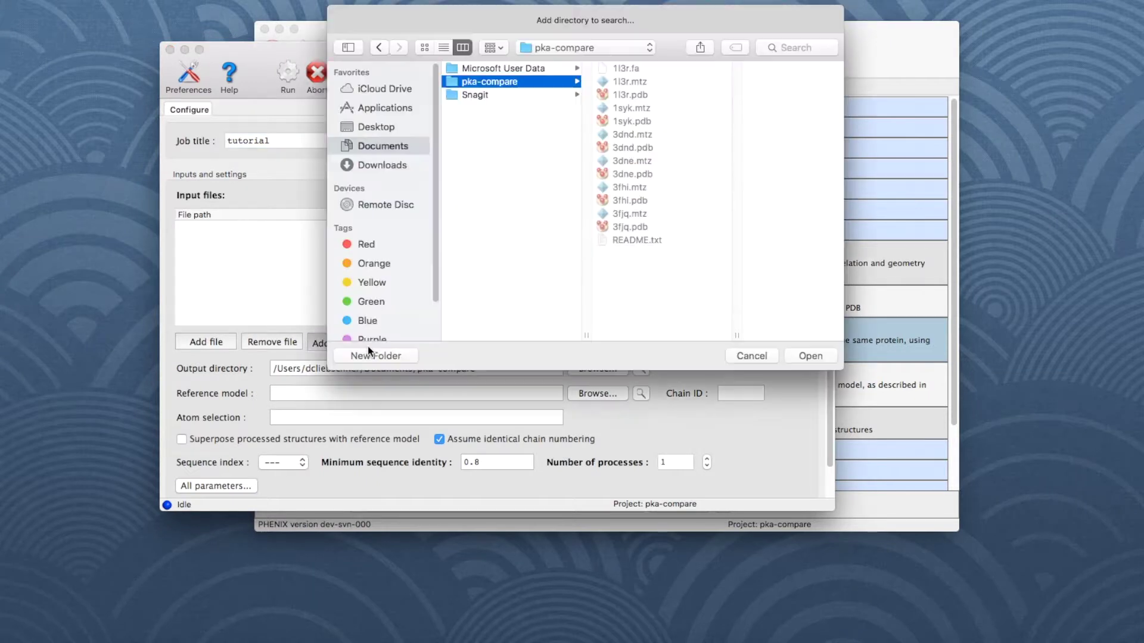
click(811, 356)
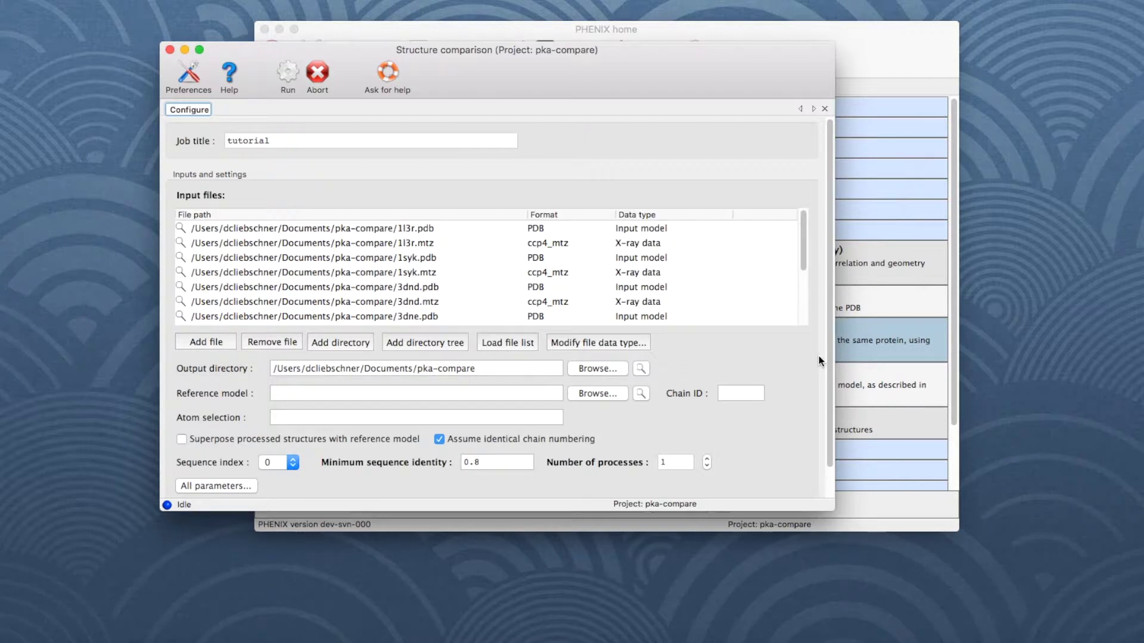
drag(804, 262, 804, 318)
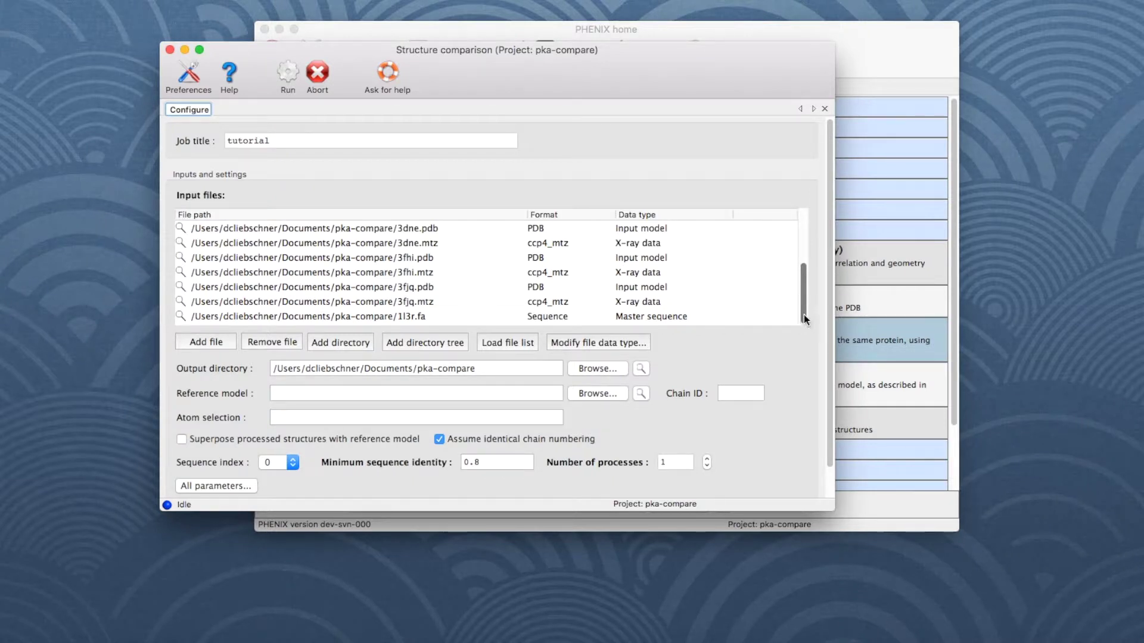
click(652, 318)
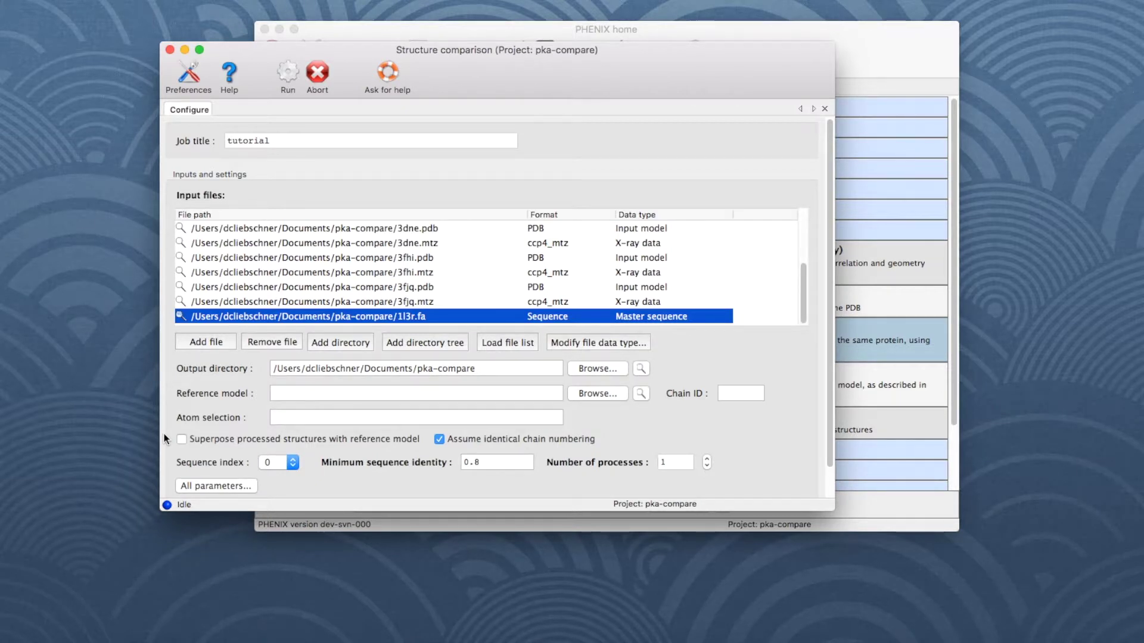
Enable superposing processed structures with the reference model and run the structure comparison.
click(181, 440)
click(286, 73)
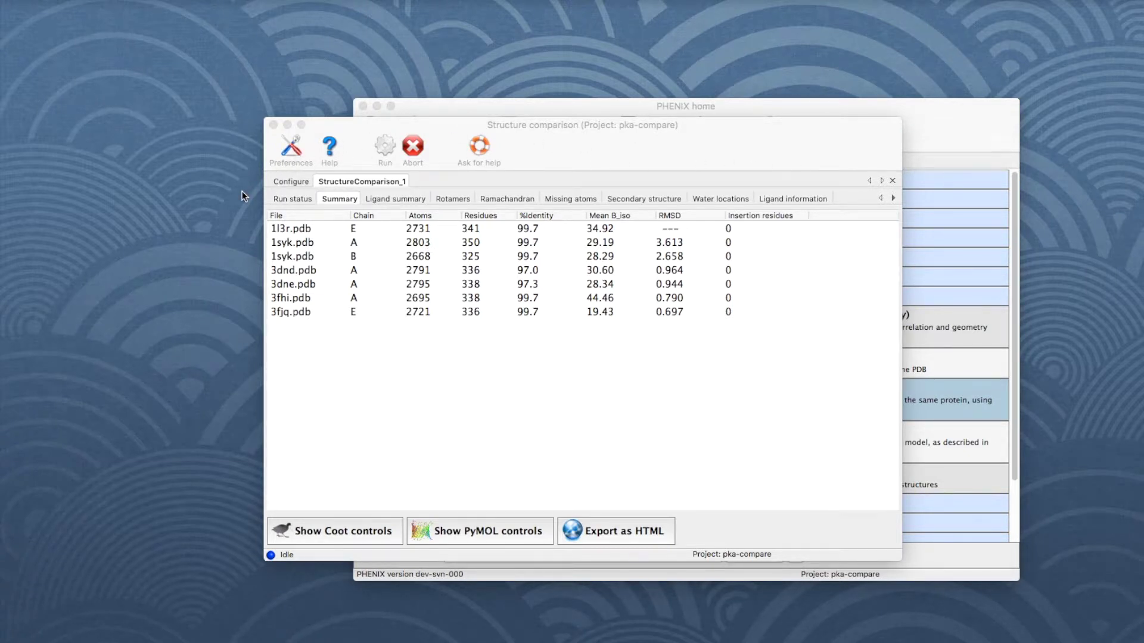
Examine the results summary for the 1l3r.pdb chain and both 1syk.pdb chains, comparing their RMSD values.
click(332, 202)
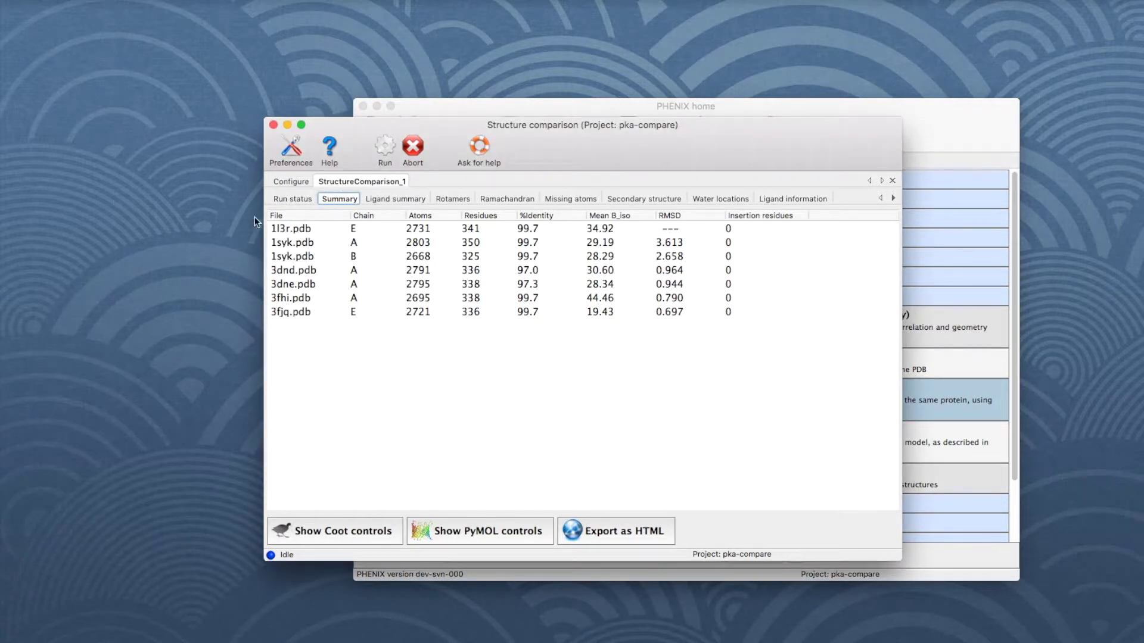
click(354, 231)
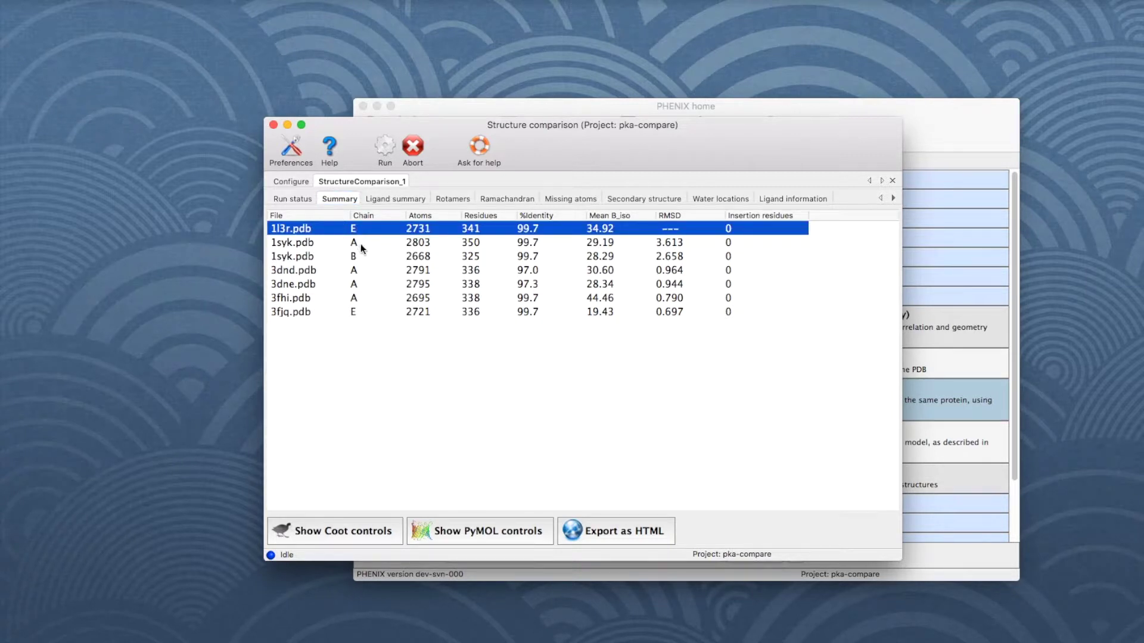
click(360, 244)
click(360, 258)
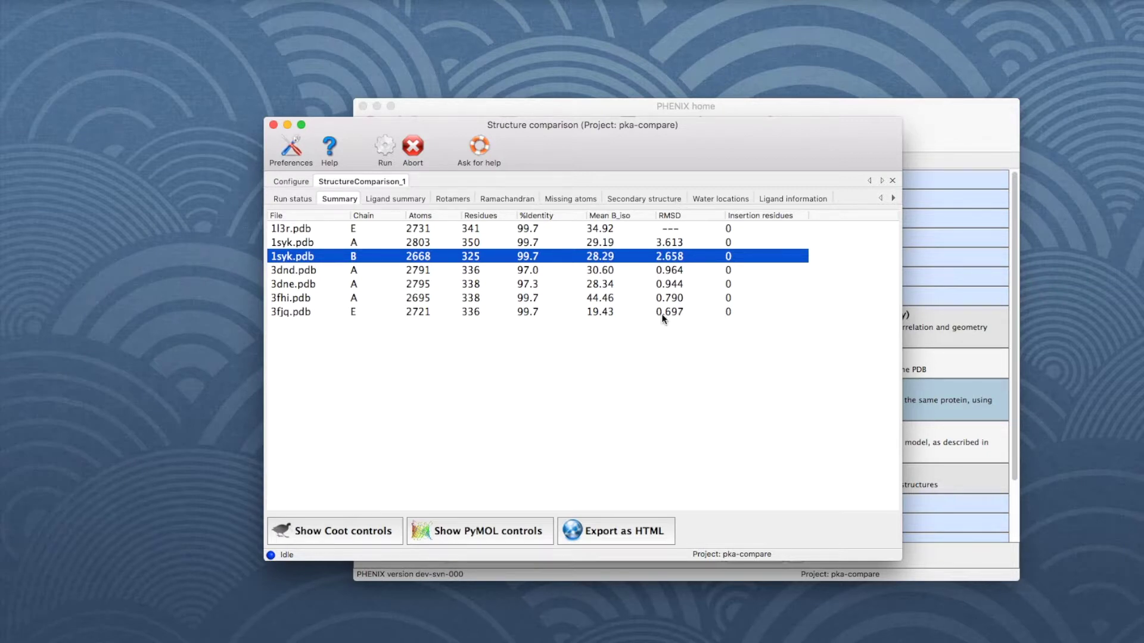
Load the superposed models and maps into Coot, then move its window aside and minimize it.
click(369, 530)
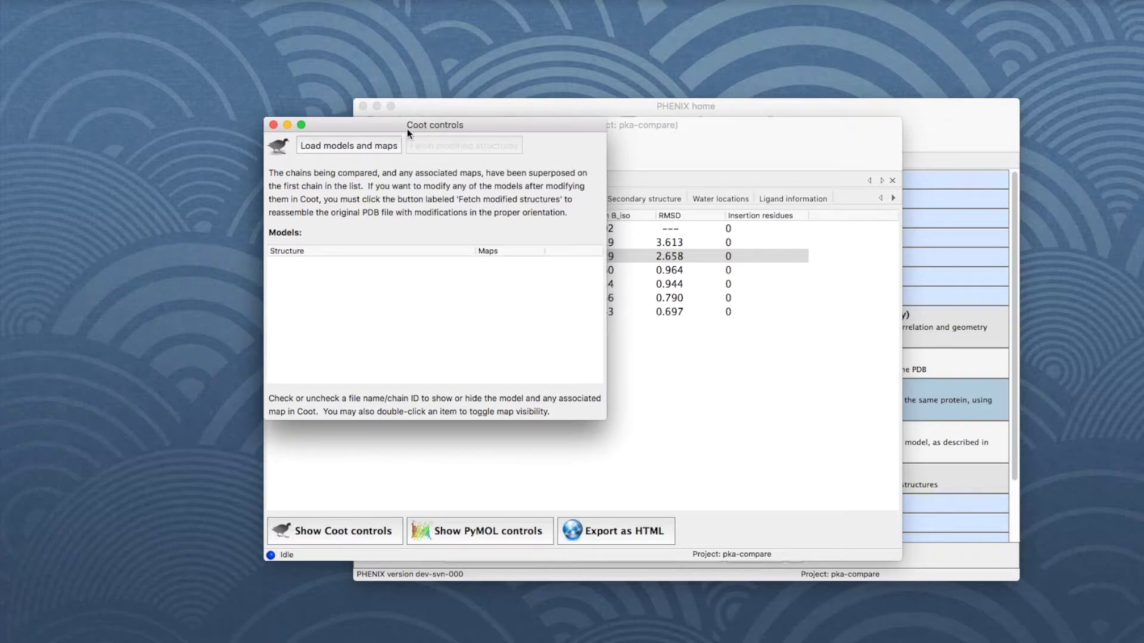
click(377, 147)
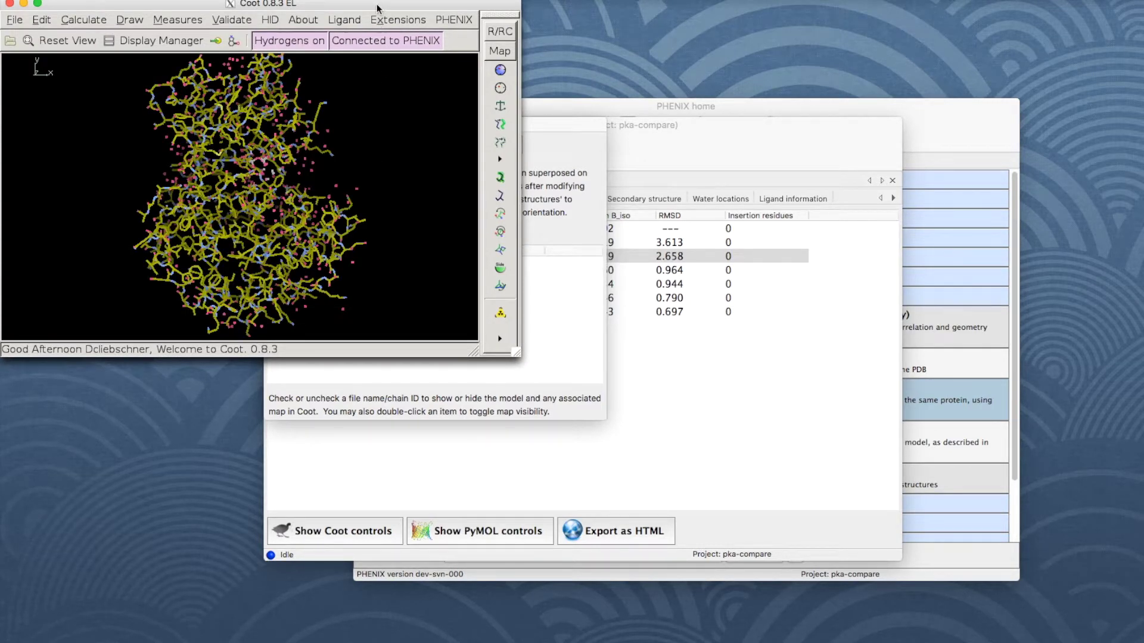
drag(369, 7, 1052, 36)
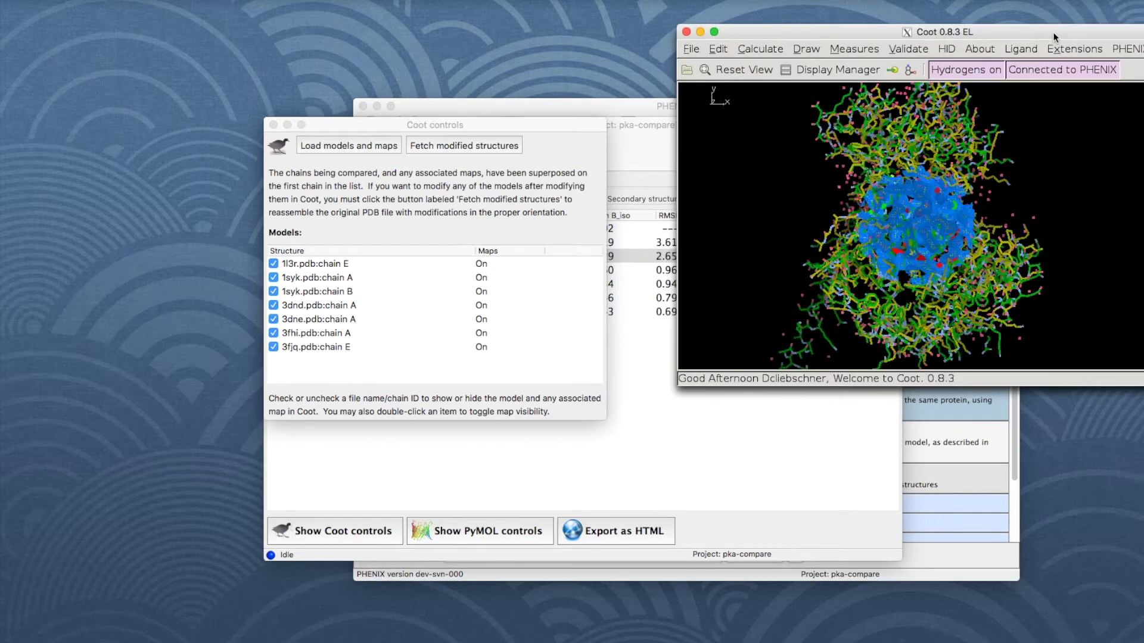
click(701, 32)
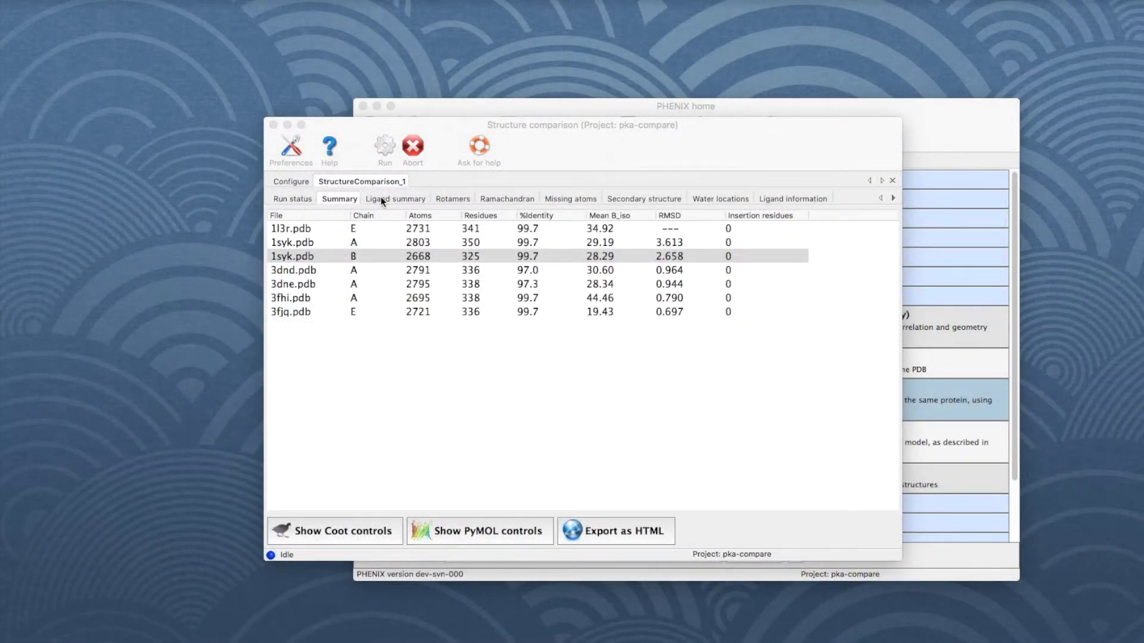
Show the ligand summary and sort the ligands by number of atoms in descending order.
click(384, 199)
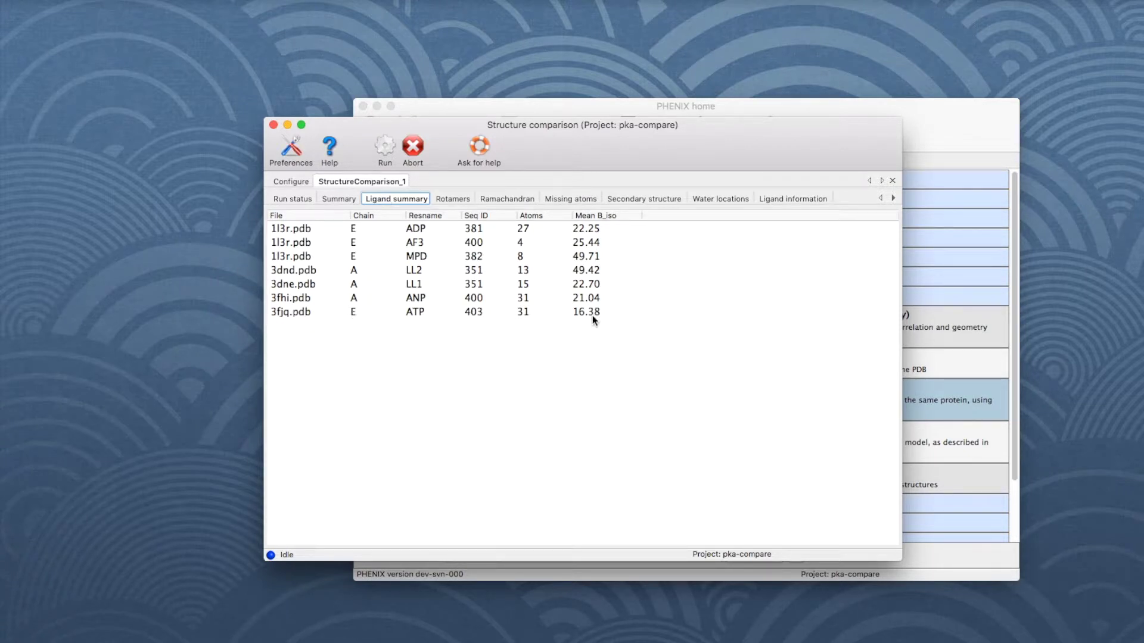
click(558, 219)
click(558, 218)
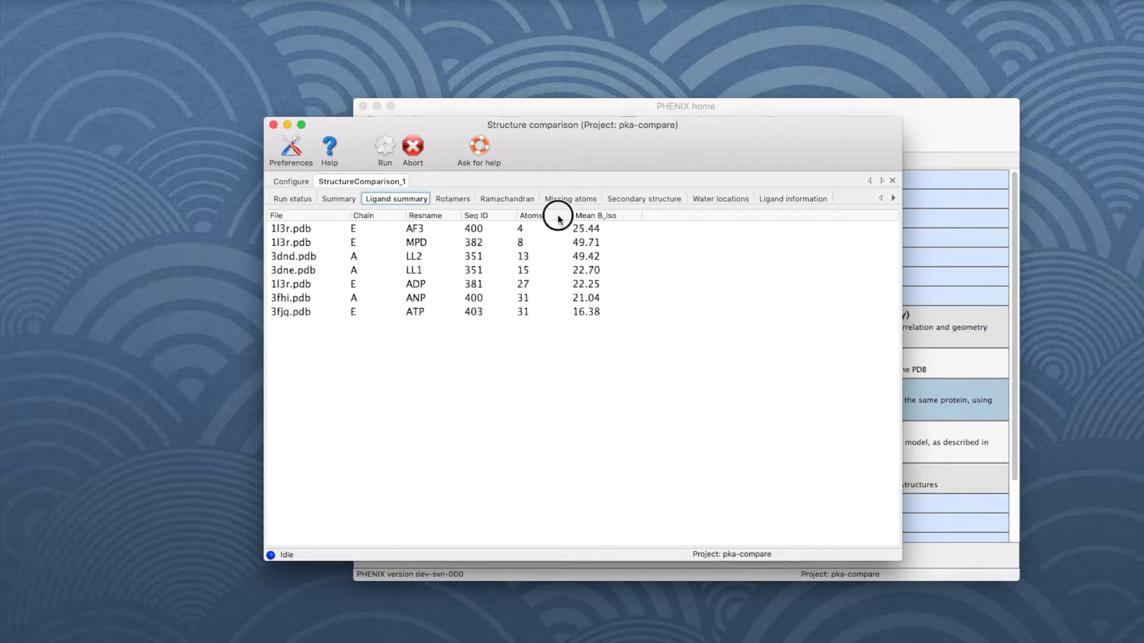
click(558, 218)
click(558, 218)
click(558, 218)
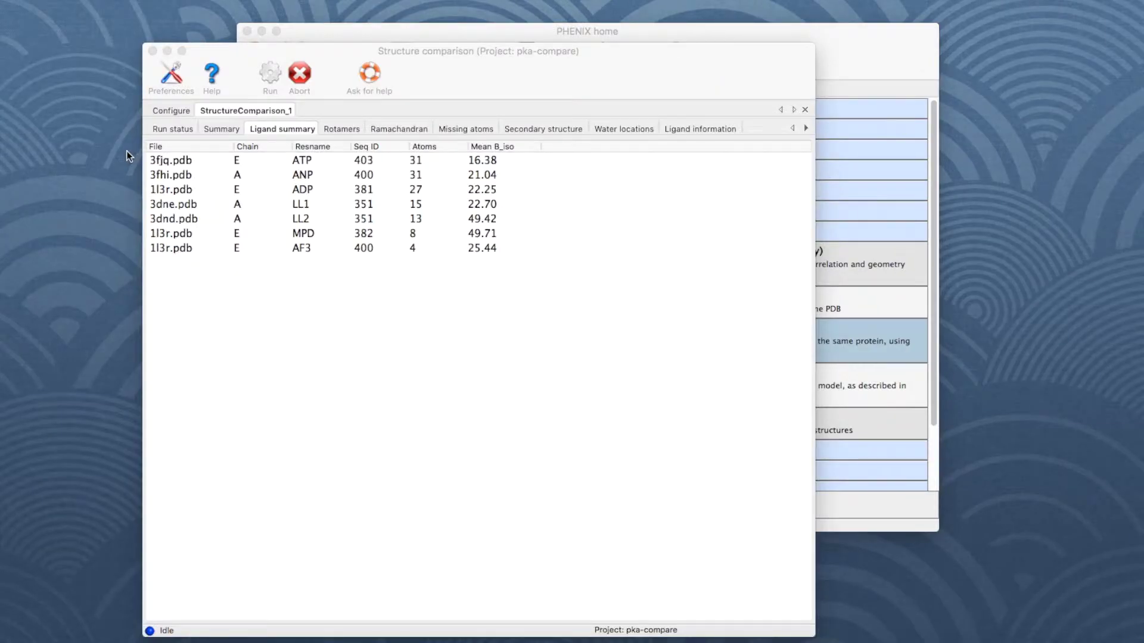
Locate the LYS 309 rotamer outlier of 3dnd.pdb chain A in Coot and examine its side chain against the density maps.
click(335, 130)
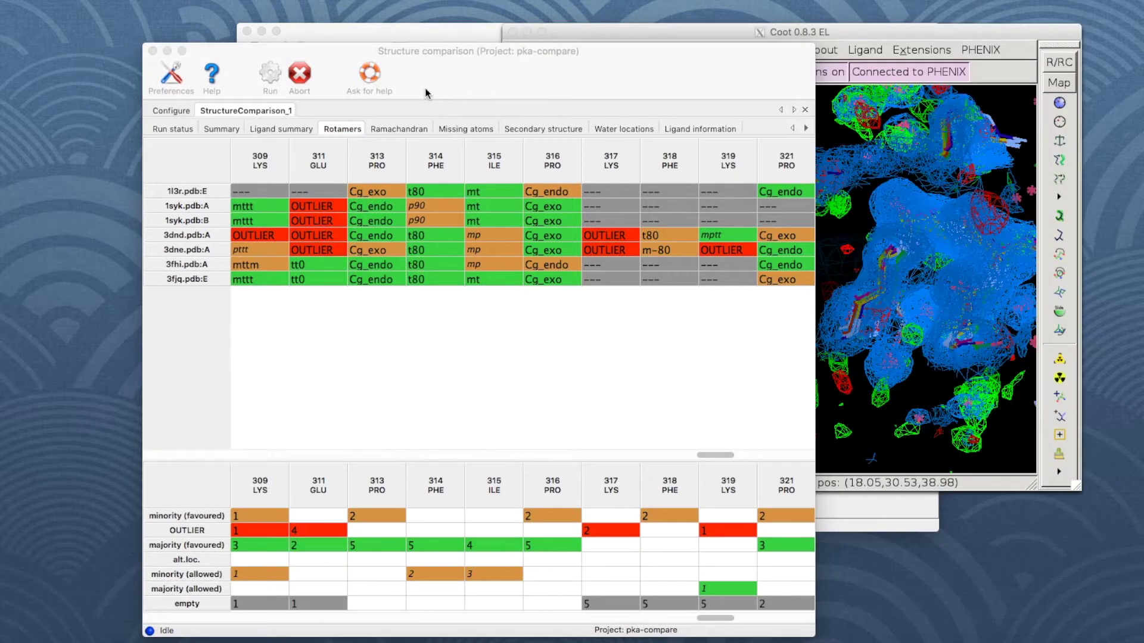
click(262, 236)
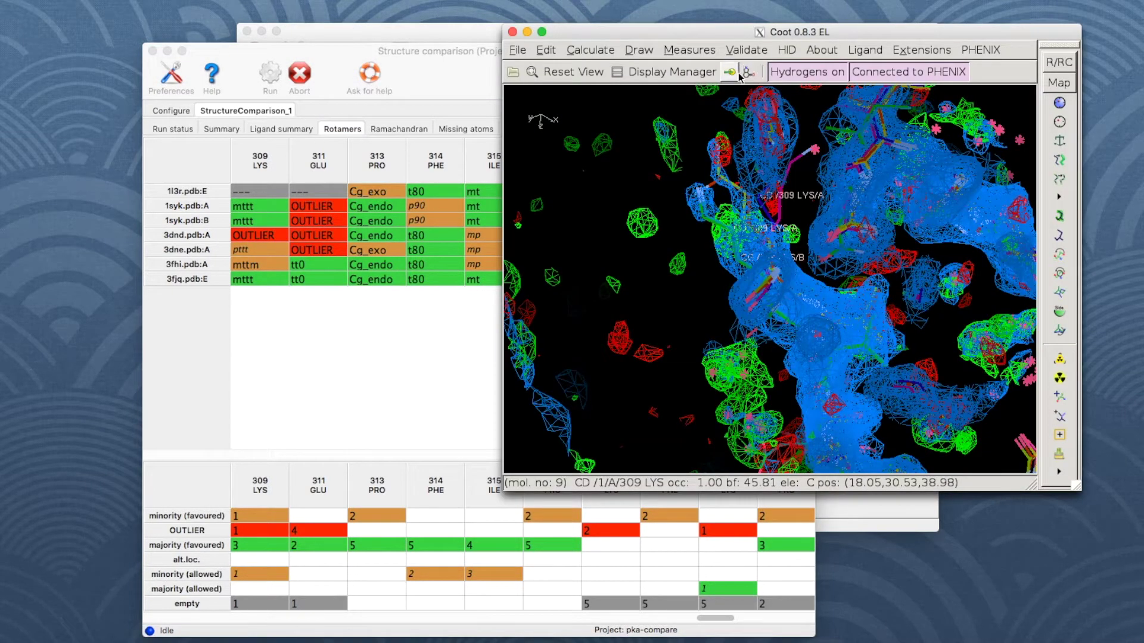
drag(800, 213, 797, 310)
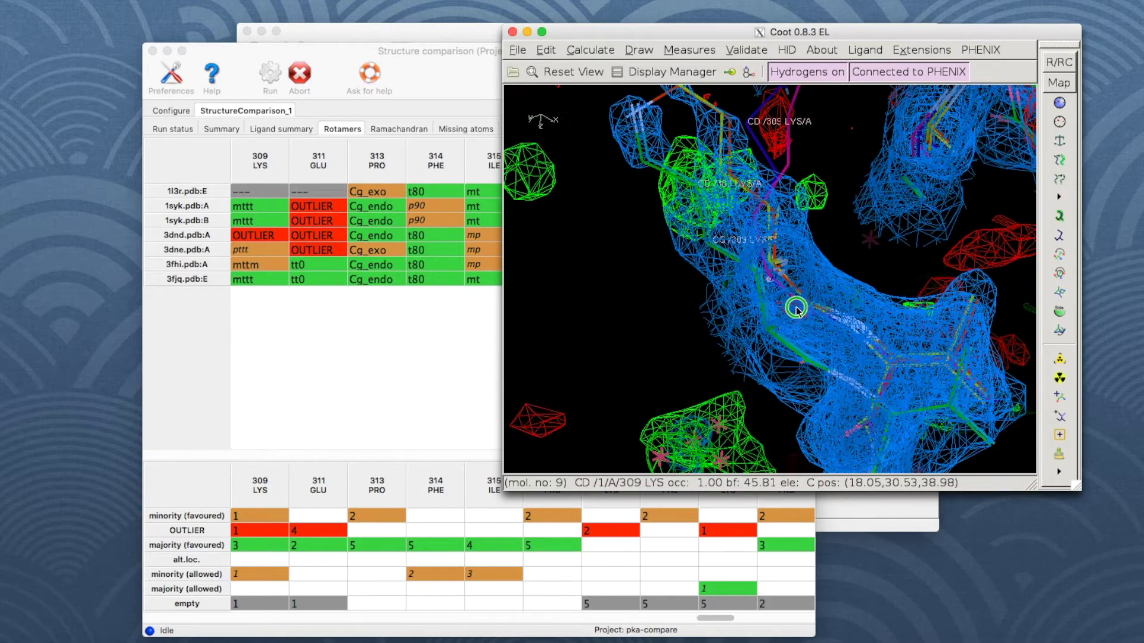
middle_click(727, 125)
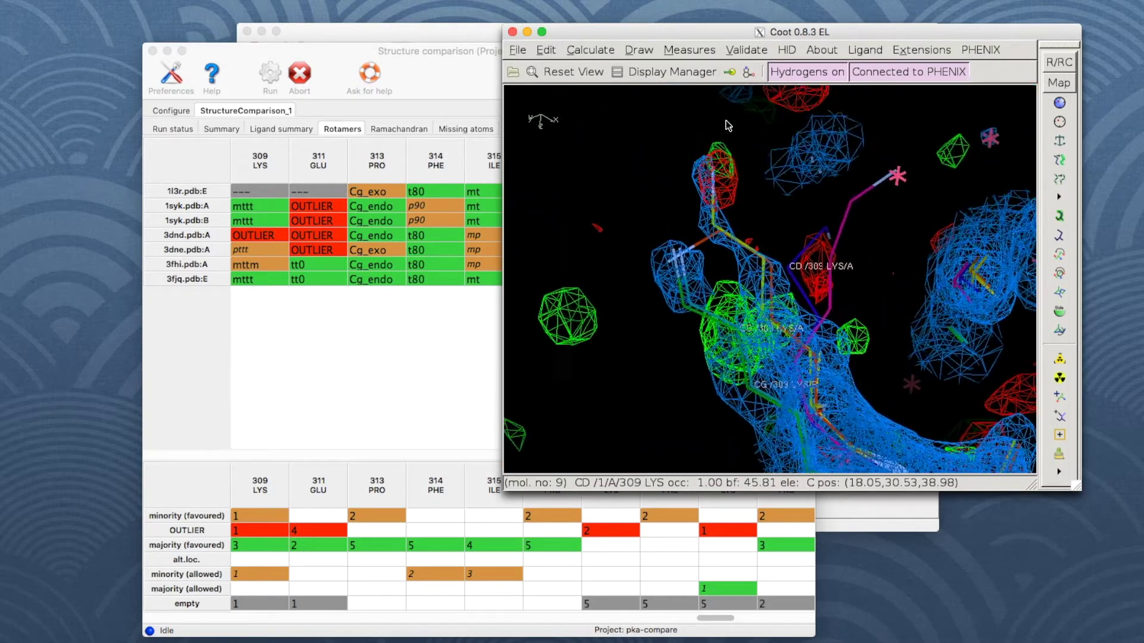
middle_click(726, 125)
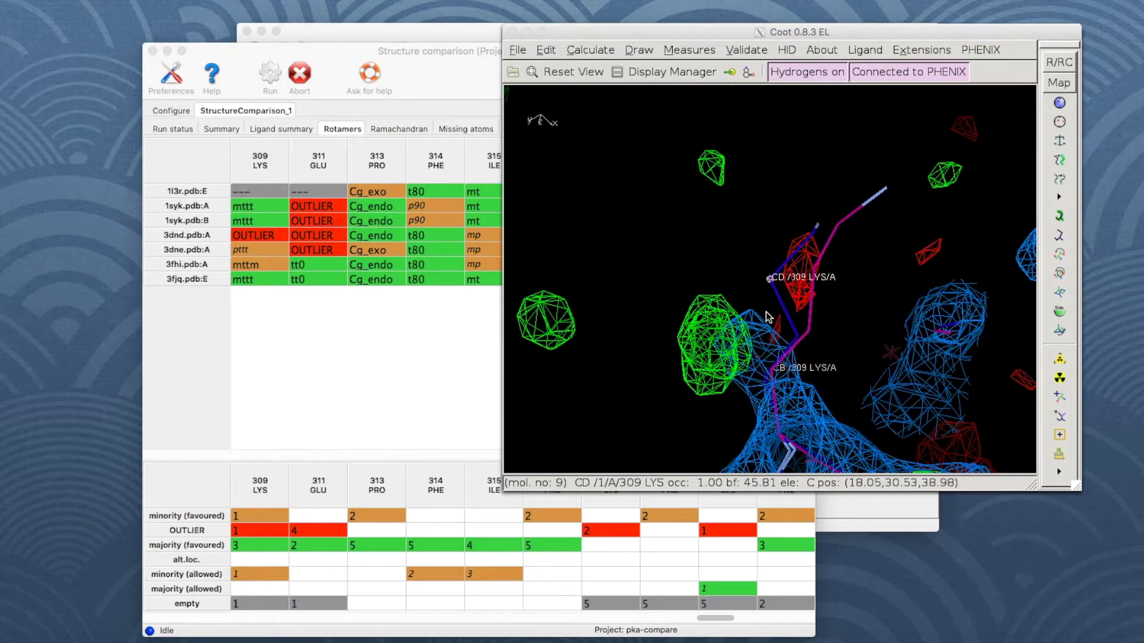
click(768, 317)
drag(768, 317, 770, 314)
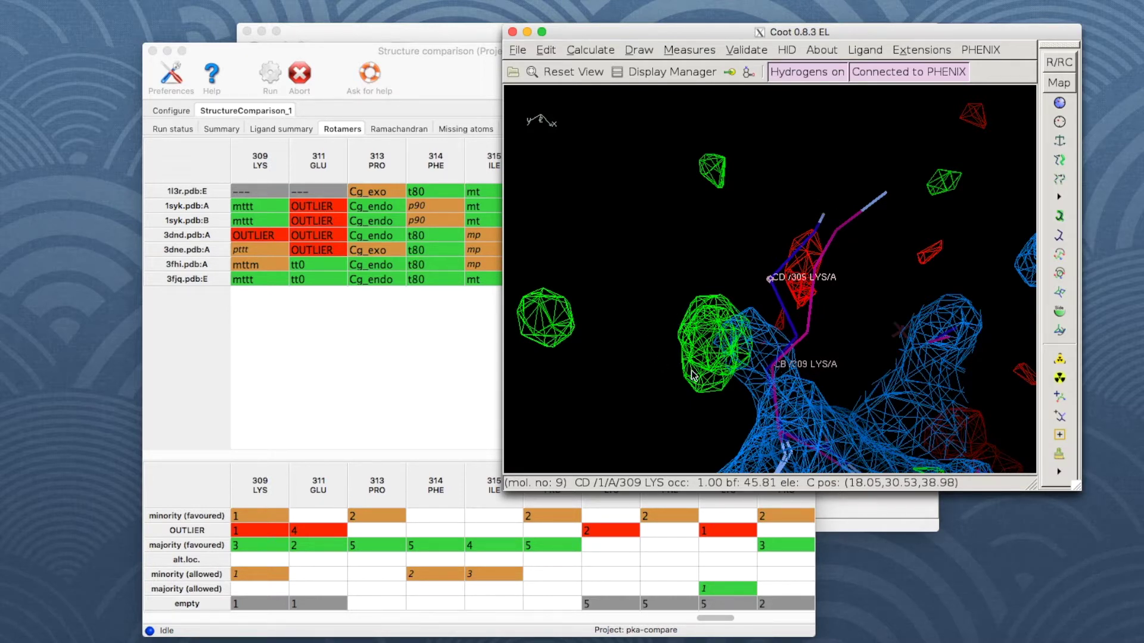
mouse_move(715, 294)
mouse_down()
mouse_move(864, 286)
mouse_move(798, 322)
mouse_move(761, 324)
mouse_move(760, 256)
mouse_move(727, 310)
mouse_up()
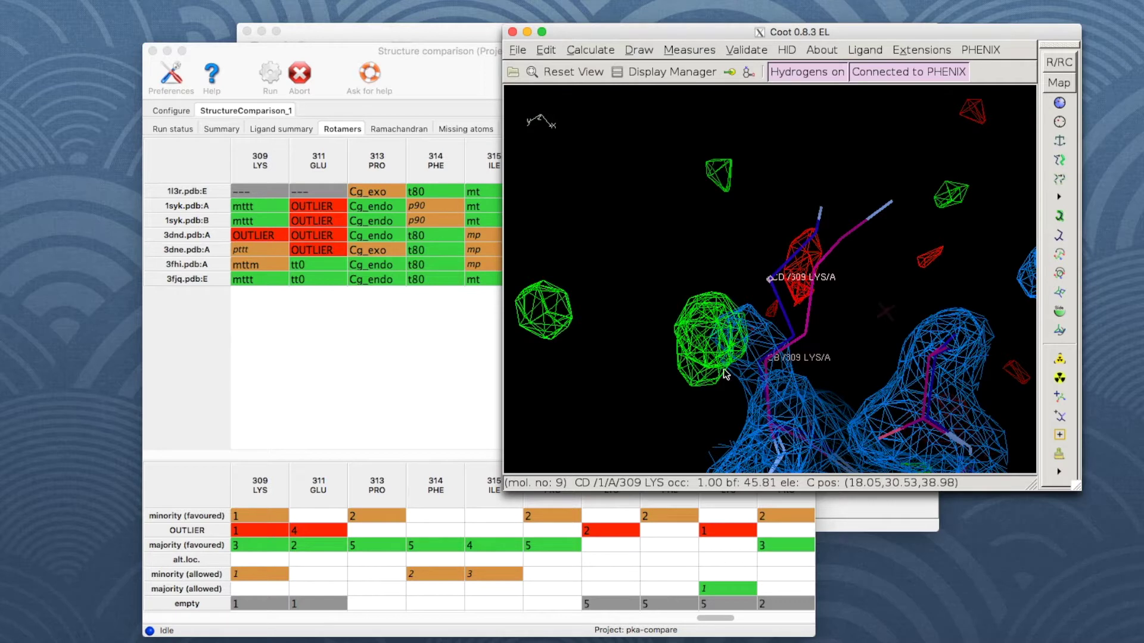
Display the 3fjq_E.pdb model in Coot to compare its LYS 309 side chain, then return to the rotamer comparison table.
click(671, 73)
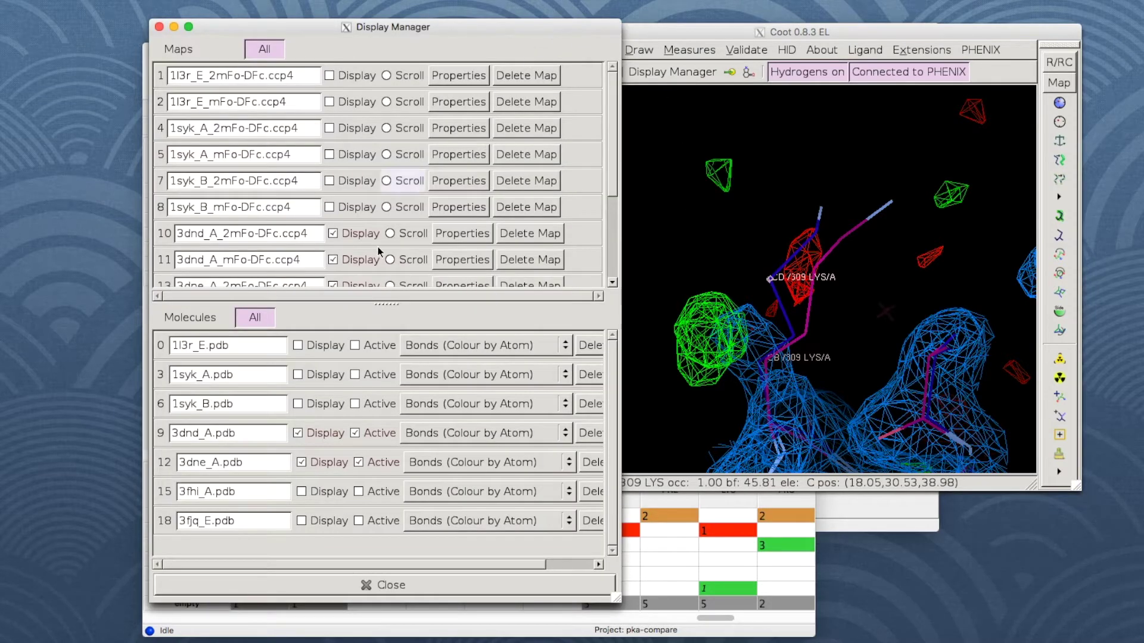
click(322, 521)
click(384, 585)
drag(710, 253, 766, 289)
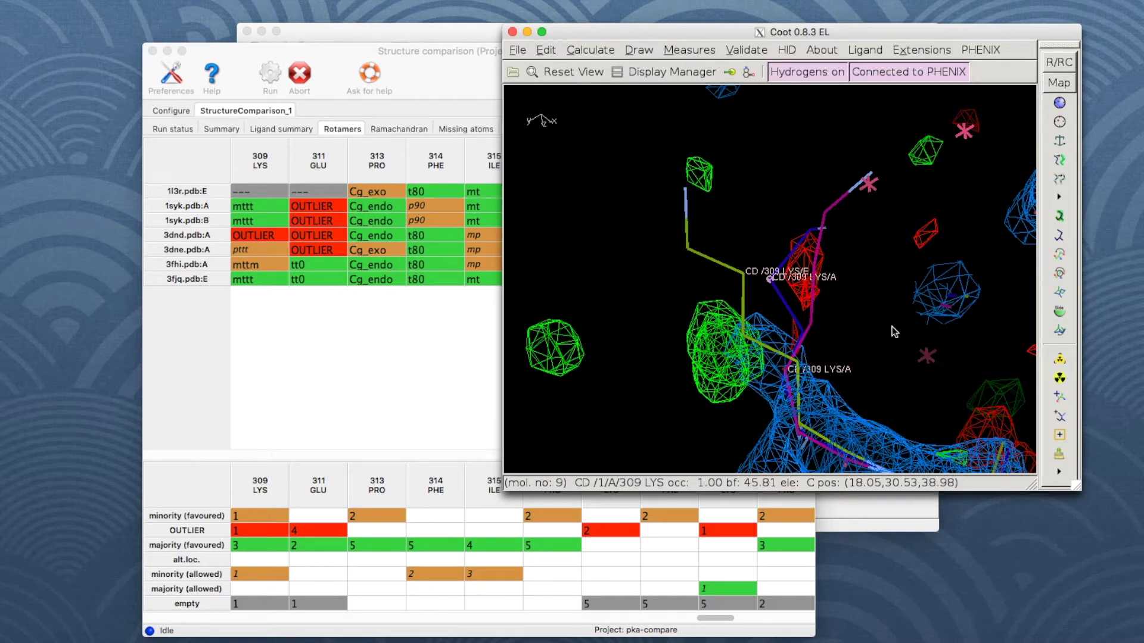
click(357, 357)
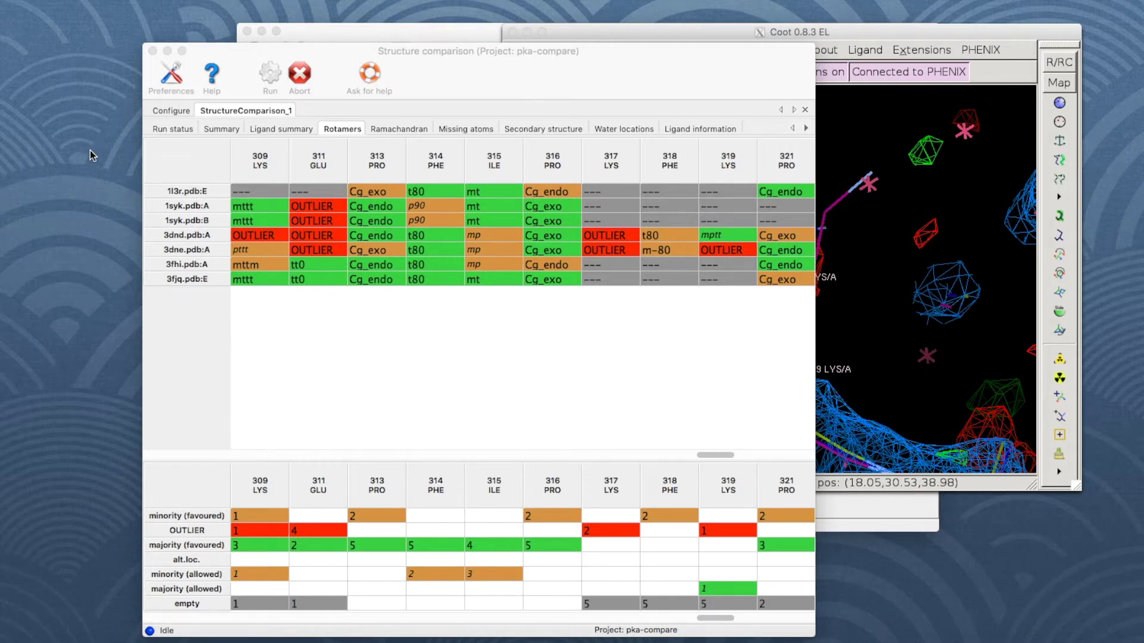
Review the Ramachandran comparison, then the missing atoms comparison, widening the 324 THR column to read its full atom list.
click(398, 130)
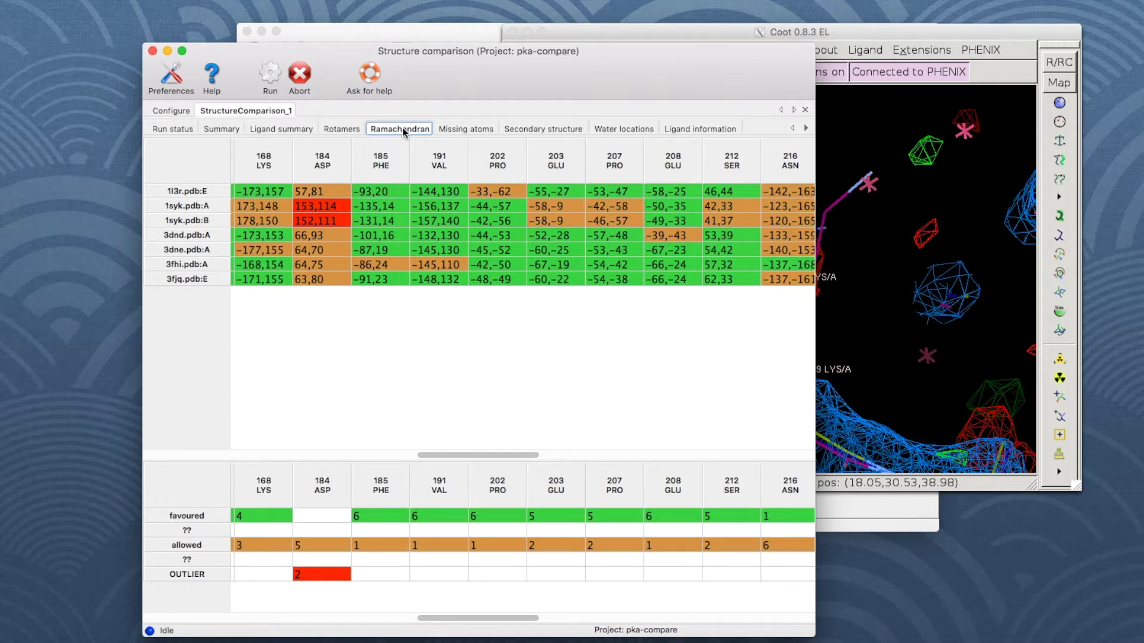
click(464, 130)
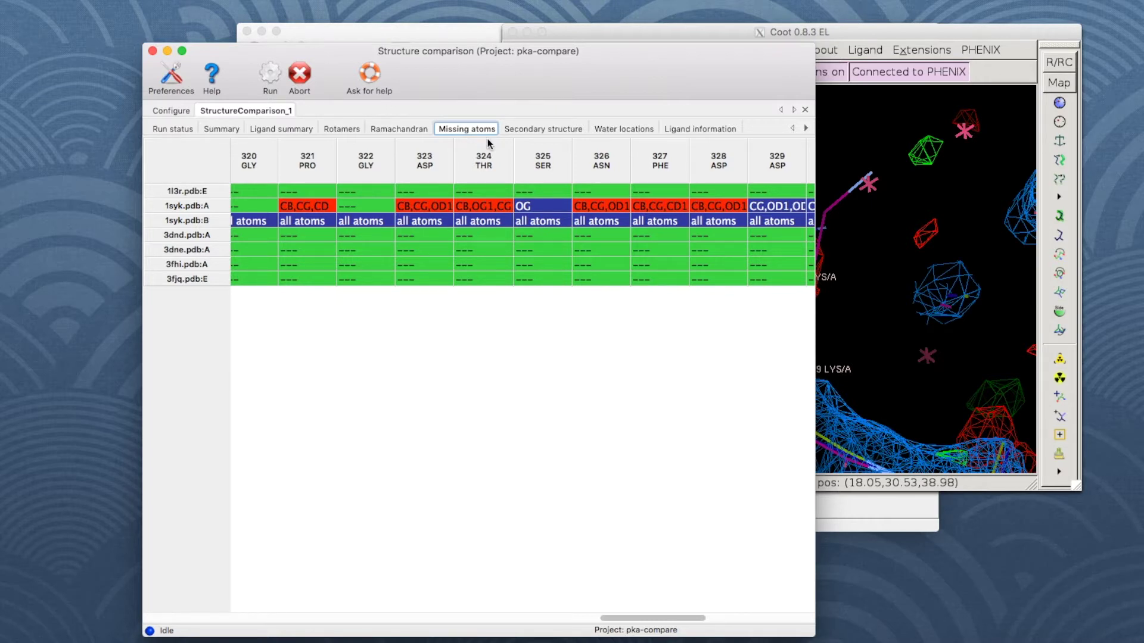
drag(513, 147, 545, 143)
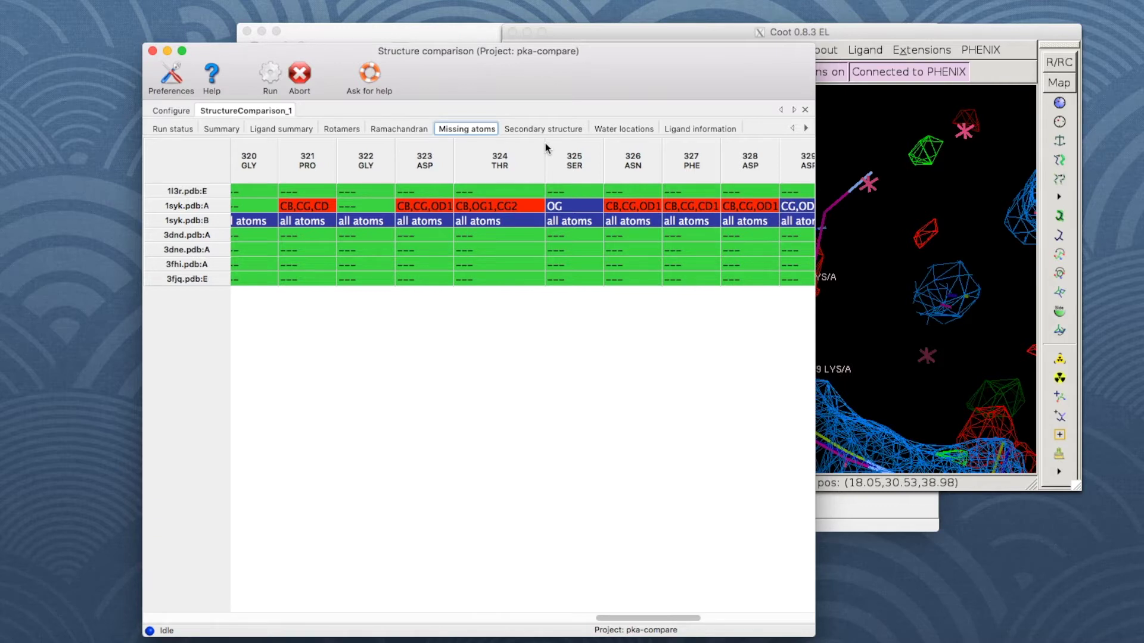
Examine the secondary structure assignments across the chains, followed by the water locations comparison.
click(543, 132)
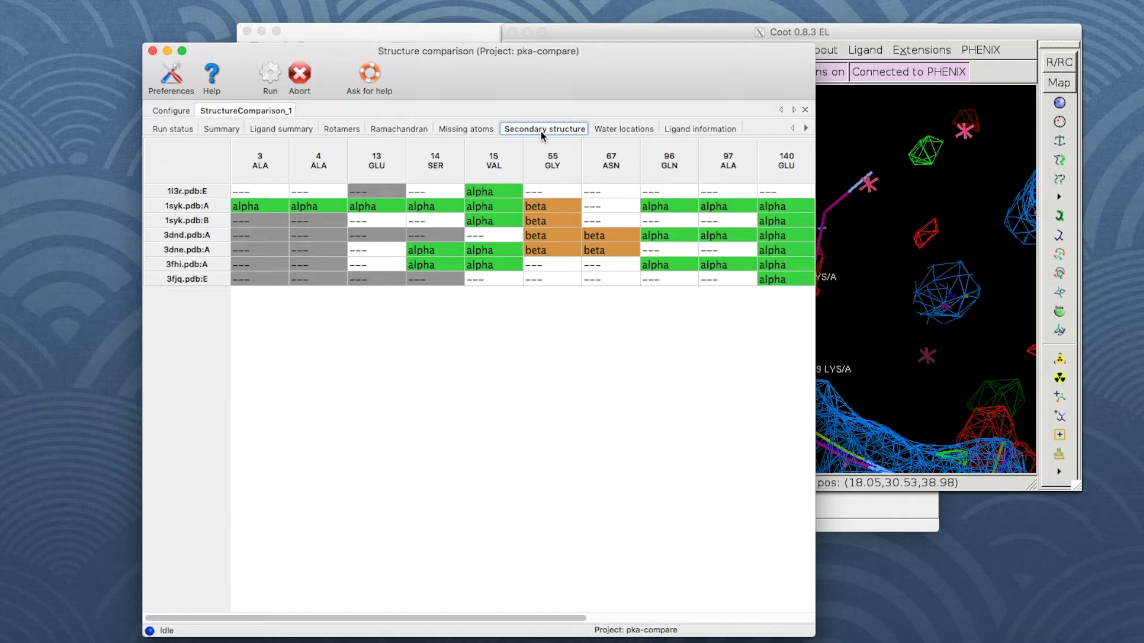
click(615, 134)
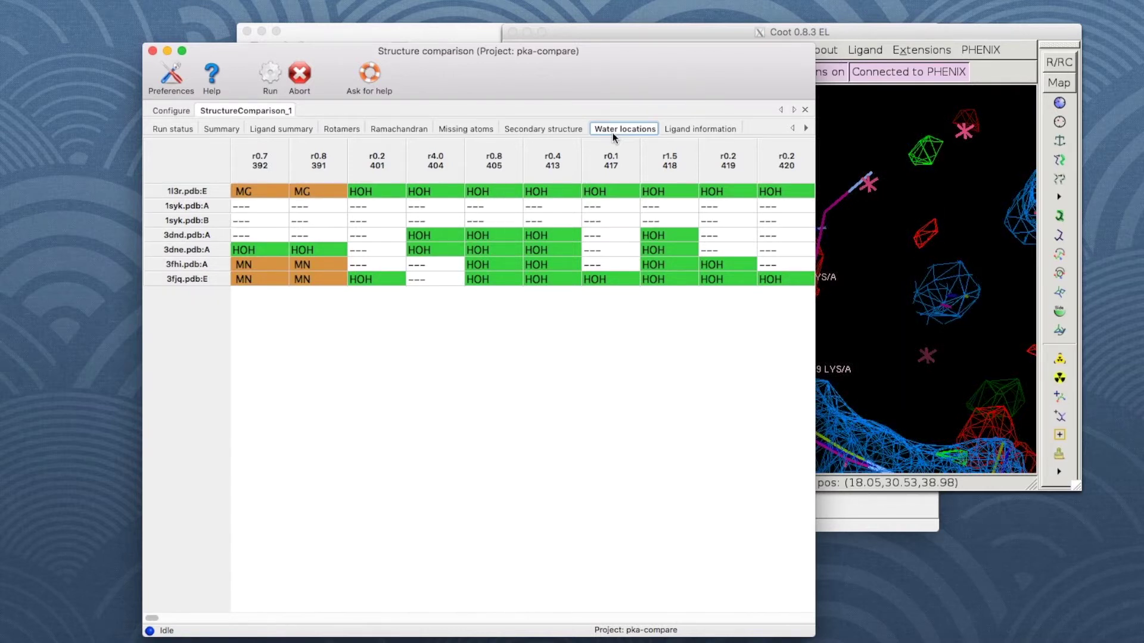
Examine the ligand information comparison, then display the mean B-factors plot for the compared chains.
click(691, 129)
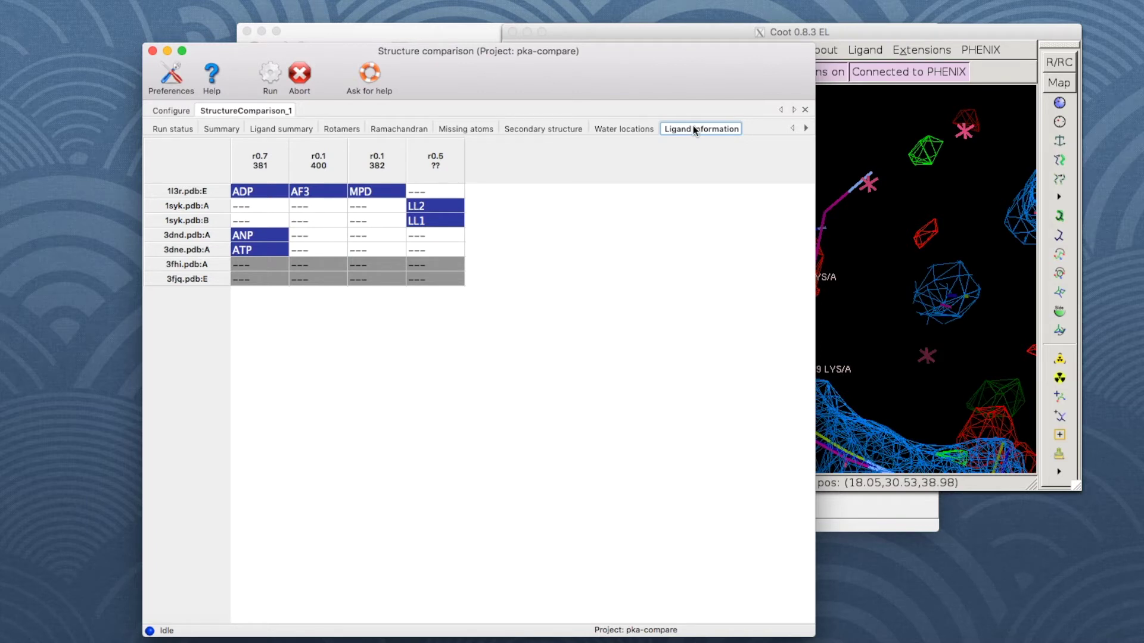
click(806, 128)
click(715, 129)
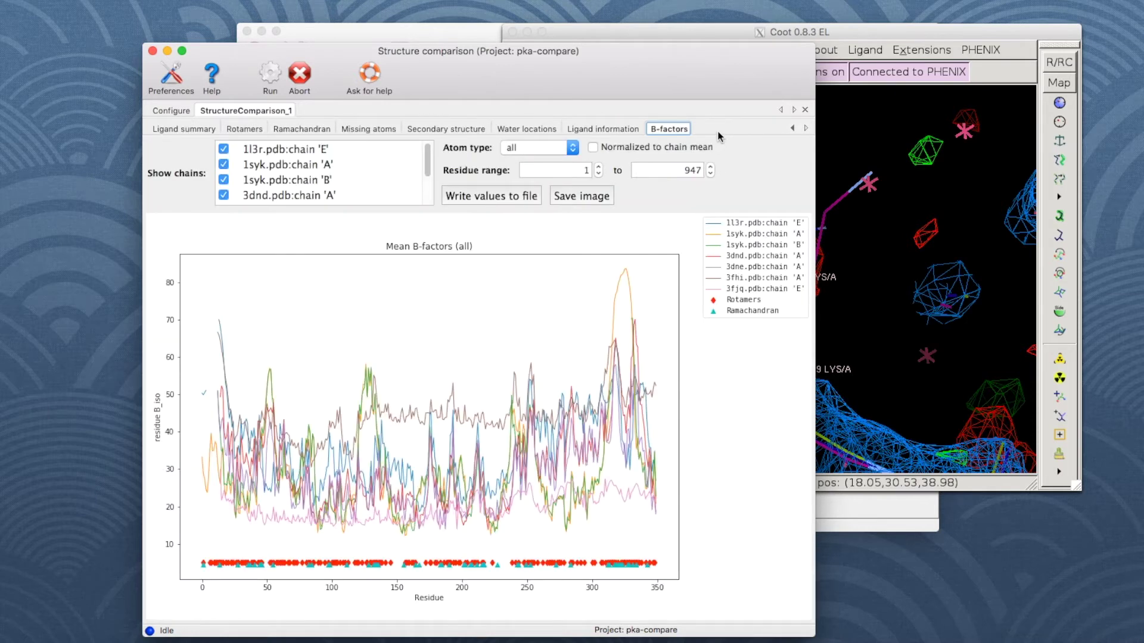